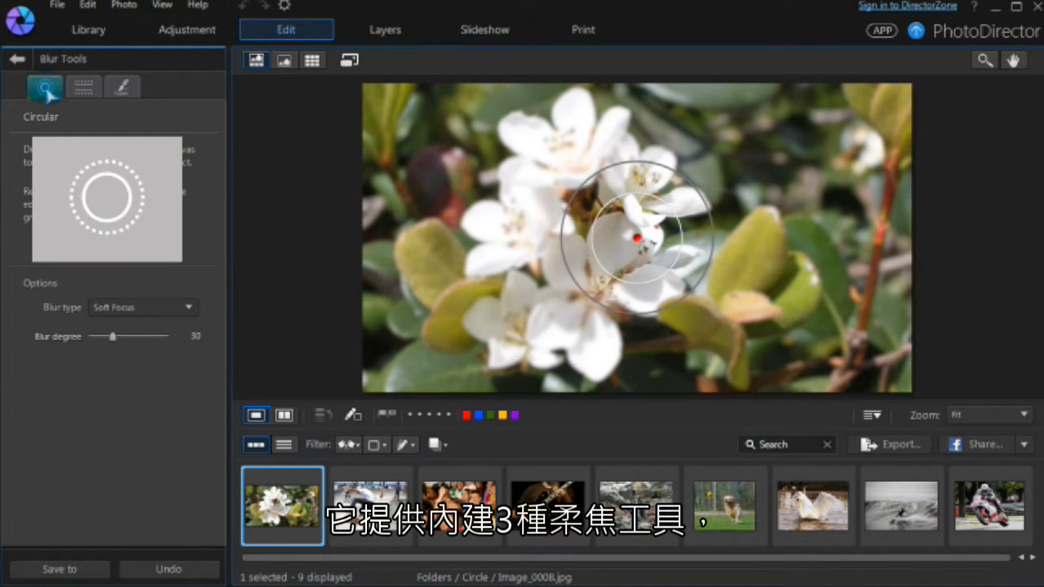
- Look through the Linear and Brush blur tools and return to the Circular tool
{"action": "left_click", "coordinate": [82, 89]}
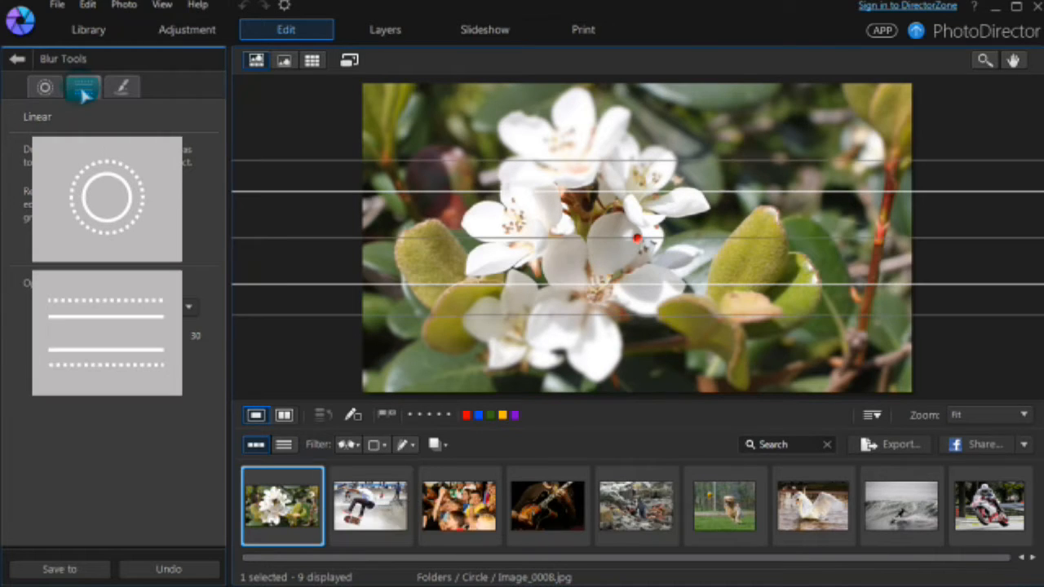
{"action": "left_click", "coordinate": [130, 87]}
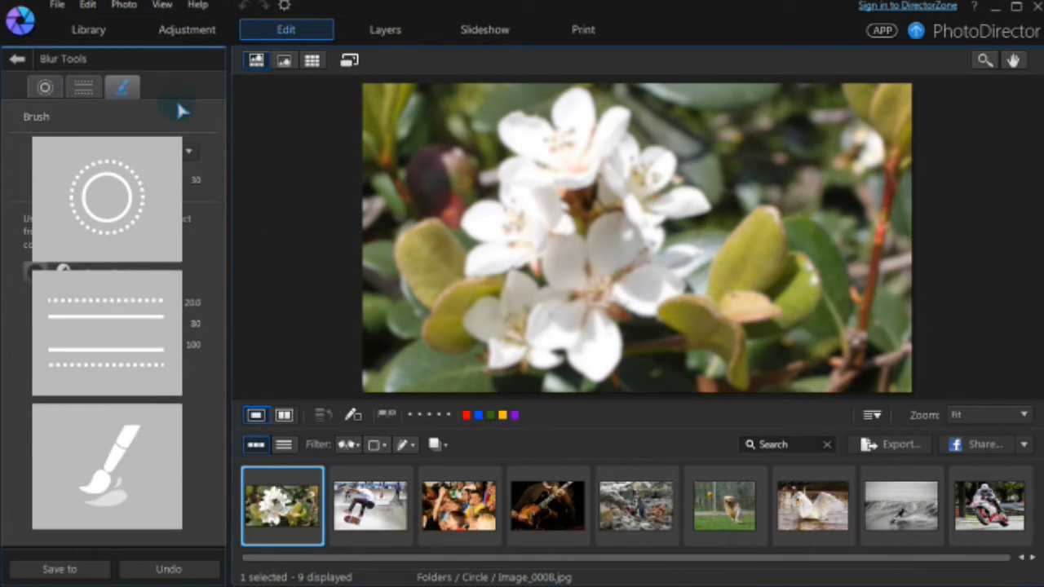
{"action": "left_click", "coordinate": [48, 89]}
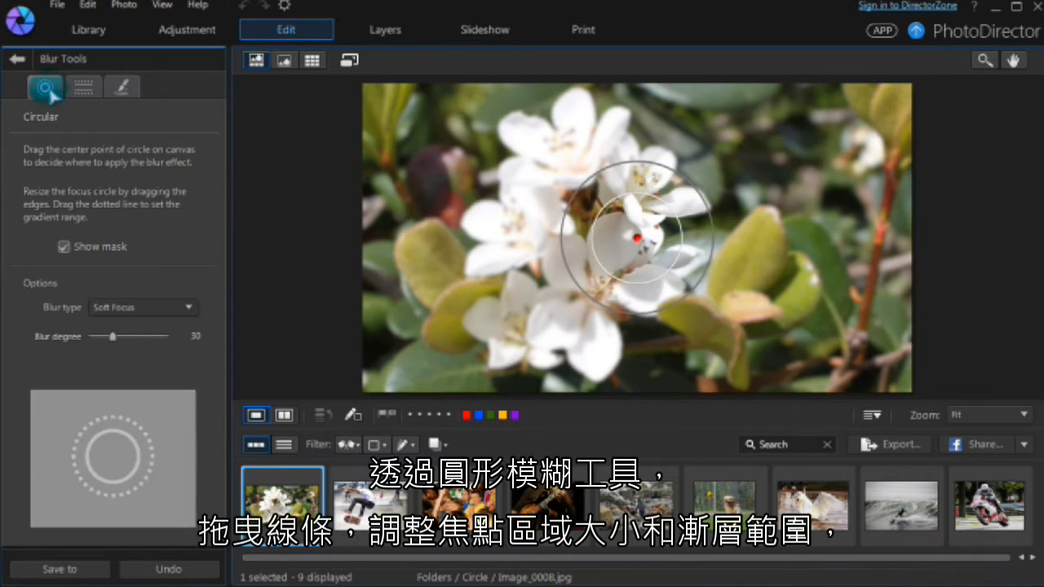
- Enlarge and centre the circular focus area on the white flowers, tighten its gradient range, and set the Soft Focus blur degree to 90
{"action": "left_click_drag", "start_coordinate": [594, 296], "coordinate": [575, 307]}
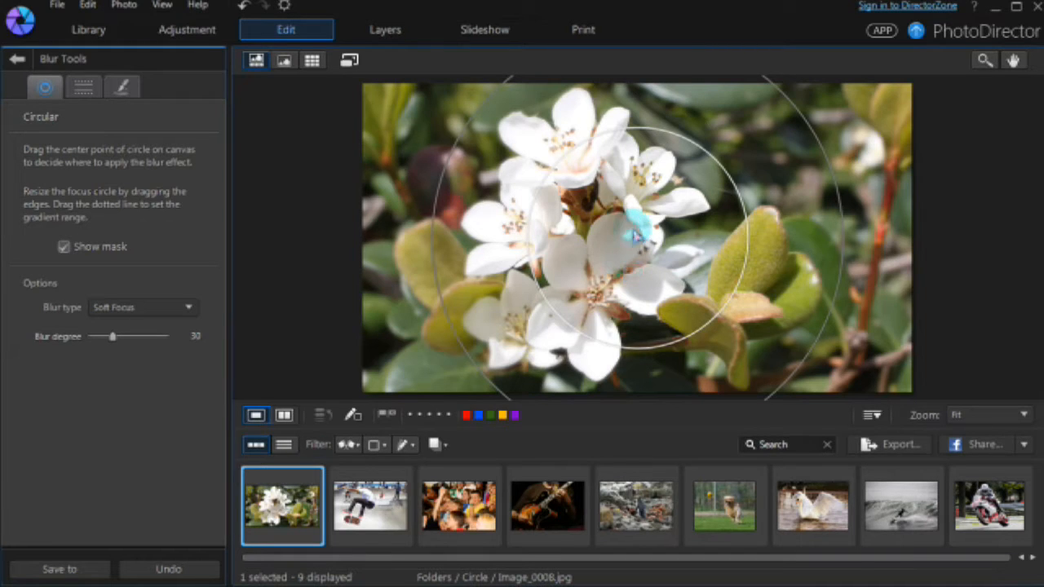
{"action": "left_click_drag", "start_coordinate": [641, 241], "coordinate": [597, 246]}
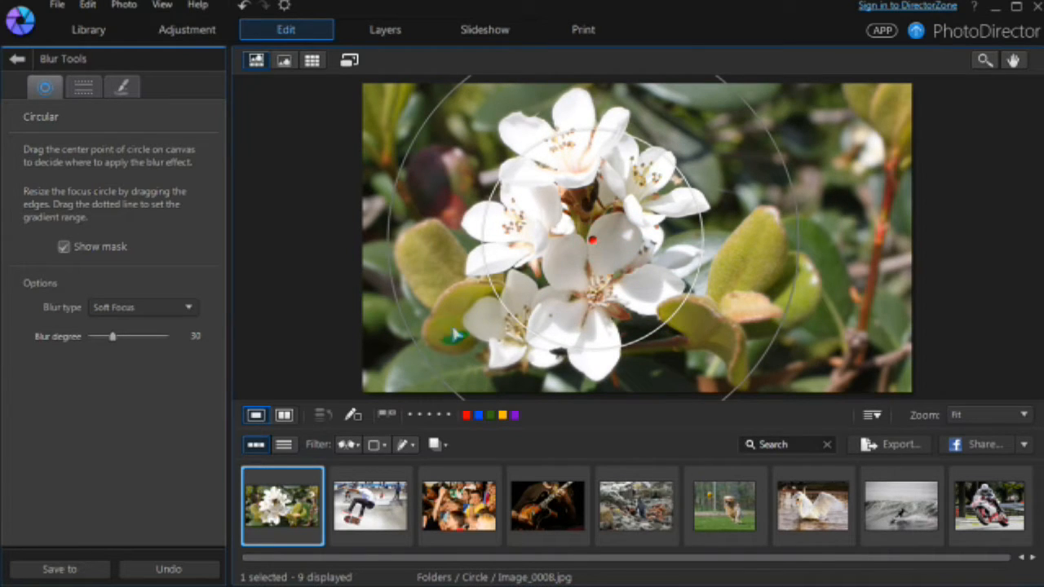
{"action": "left_click_drag", "start_coordinate": [501, 303], "coordinate": [473, 326]}
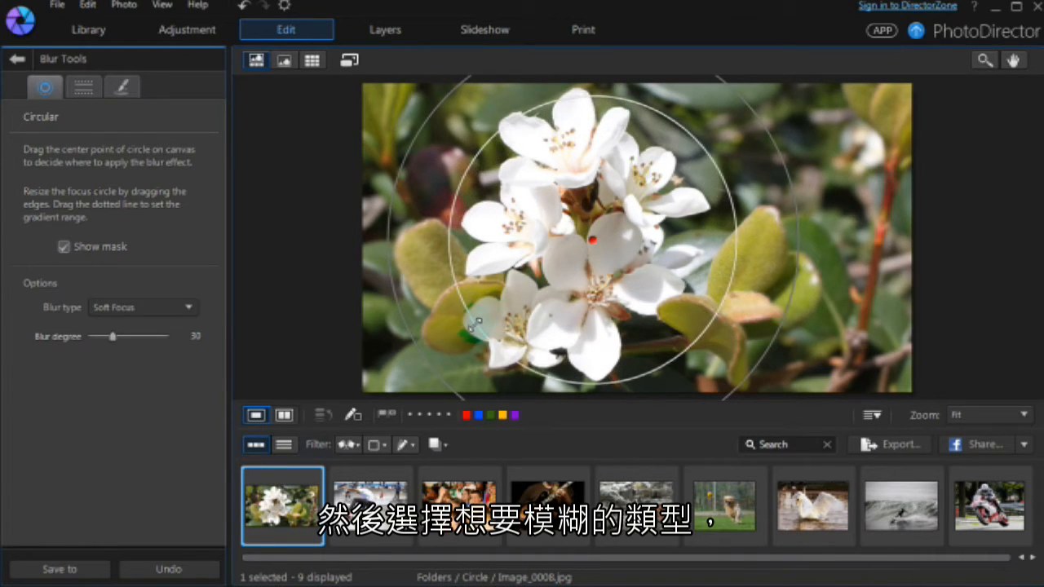
{"action": "left_click", "coordinate": [189, 307]}
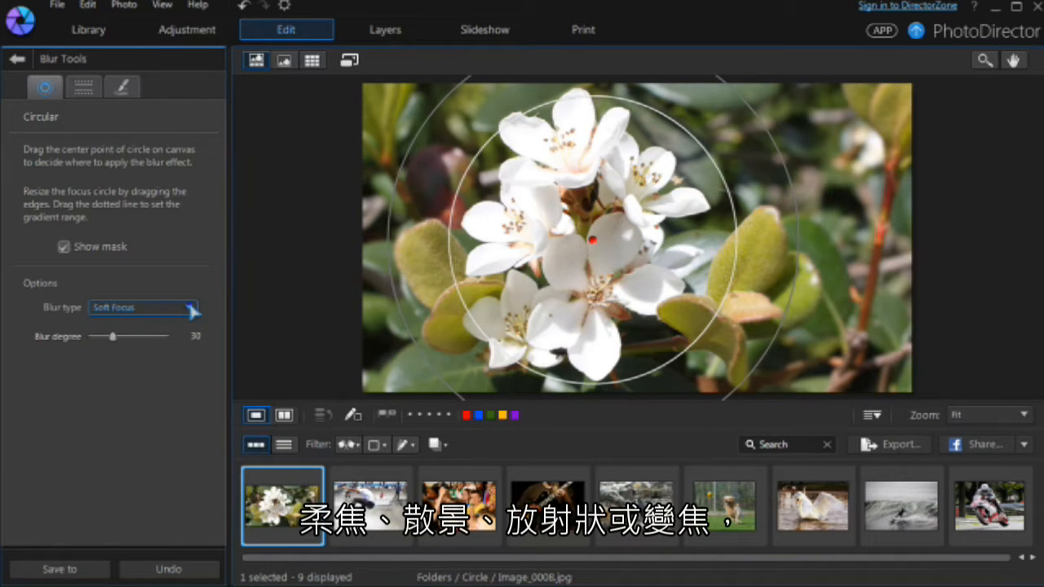
{"action": "left_click_drag", "start_coordinate": [112, 339], "coordinate": [163, 341]}
{"action": "left_click_drag", "start_coordinate": [394, 306], "coordinate": [410, 303]}
- Save the flower edit as a new photo and fit the circular focus area around the jumping skateboarder in the next photo
{"action": "left_click", "coordinate": [363, 510]}
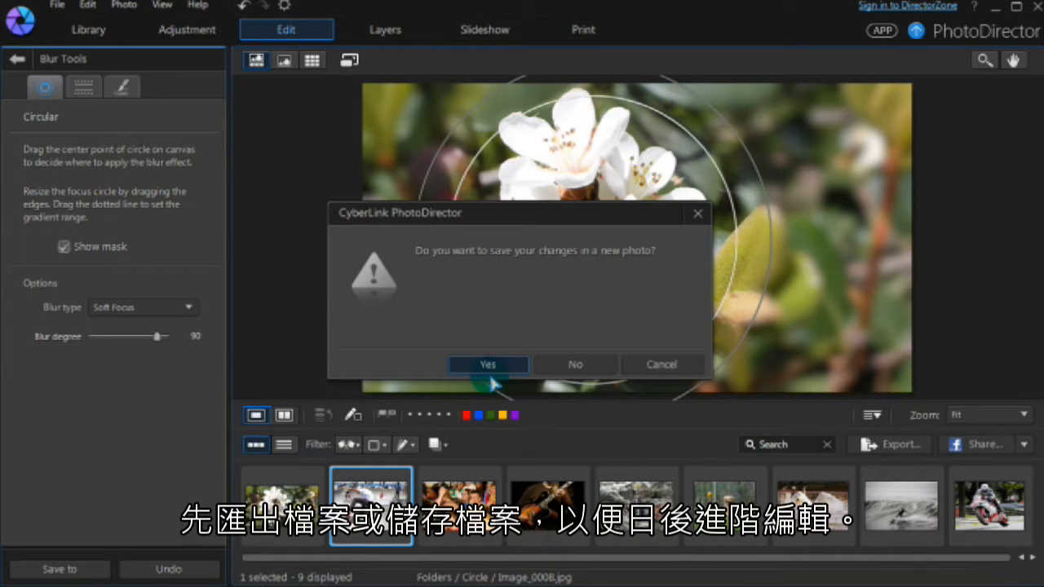
{"action": "left_click", "coordinate": [488, 369]}
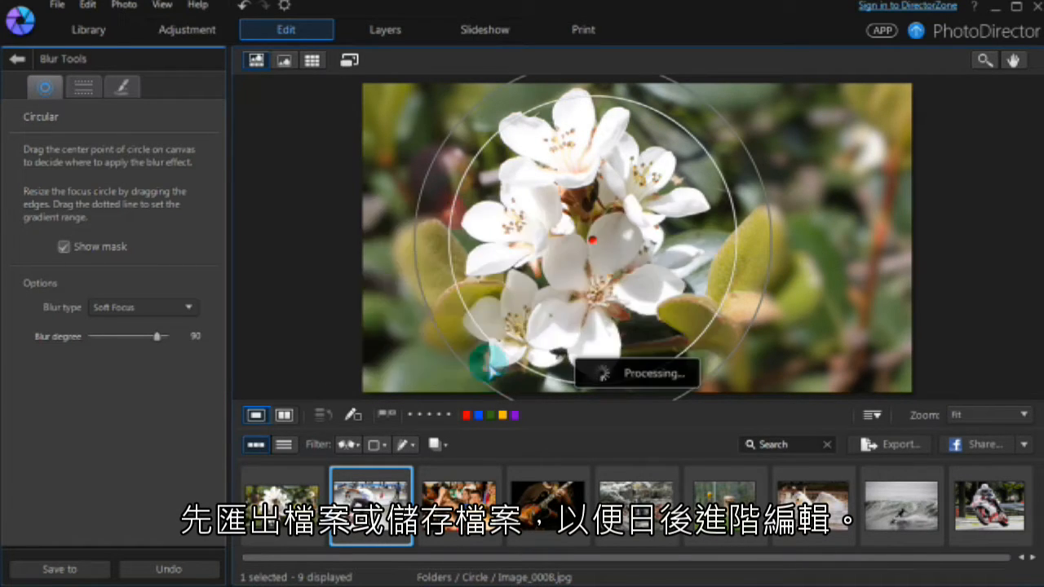
{"action": "left_click_drag", "start_coordinate": [637, 239], "coordinate": [580, 217]}
{"action": "left_click_drag", "start_coordinate": [543, 286], "coordinate": [483, 354]}
{"action": "left_click_drag", "start_coordinate": [555, 258], "coordinate": [501, 328]}
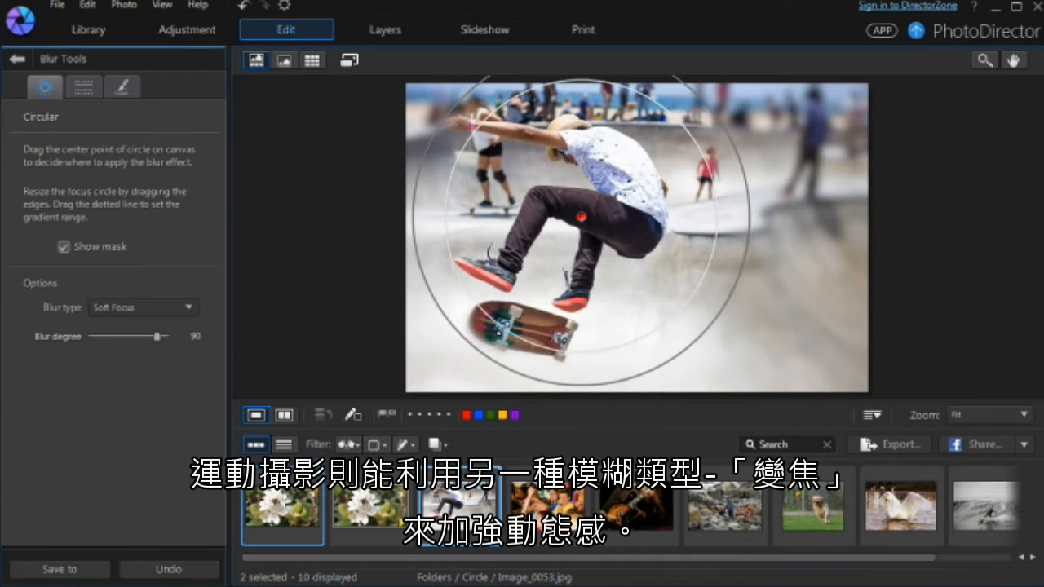
{"action": "left_click_drag", "start_coordinate": [648, 372], "coordinate": [645, 361]}
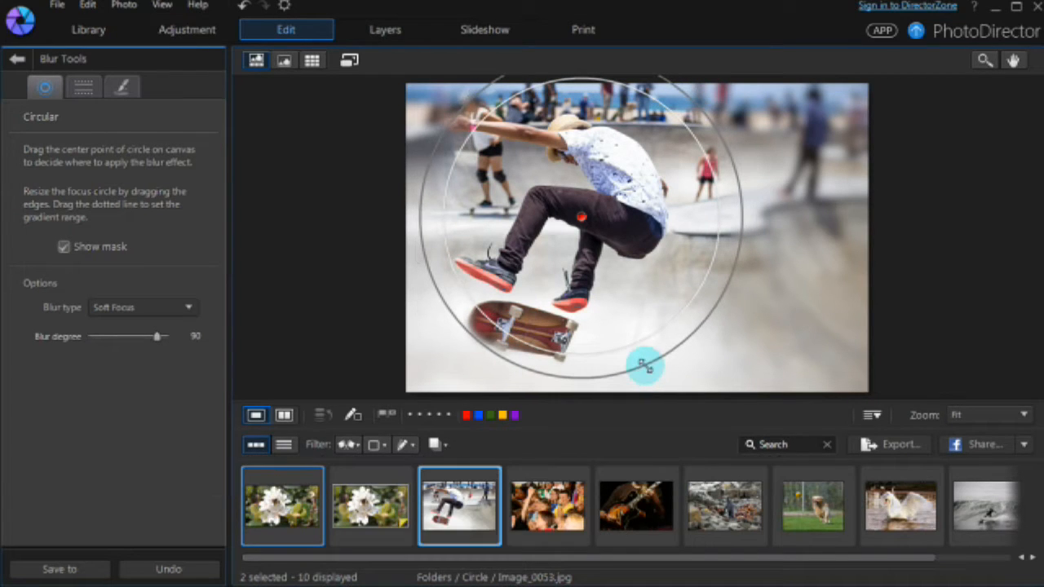
- Change the skateboarder photo's blur type to Focal Zoom, reduce the blur degree, and fine-tune the focus circle
{"action": "left_click", "coordinate": [193, 314]}
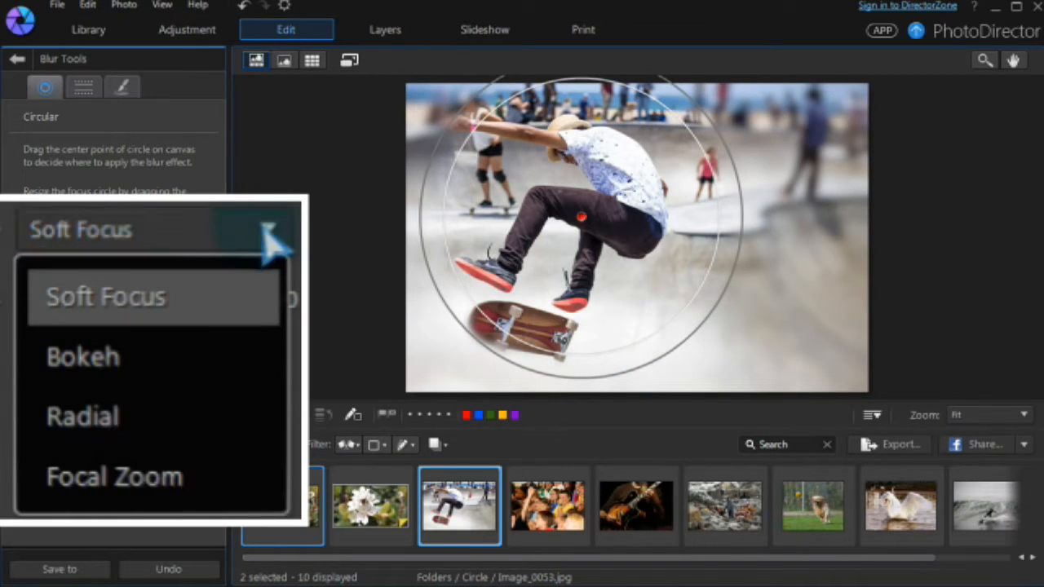
{"action": "left_click", "coordinate": [200, 485]}
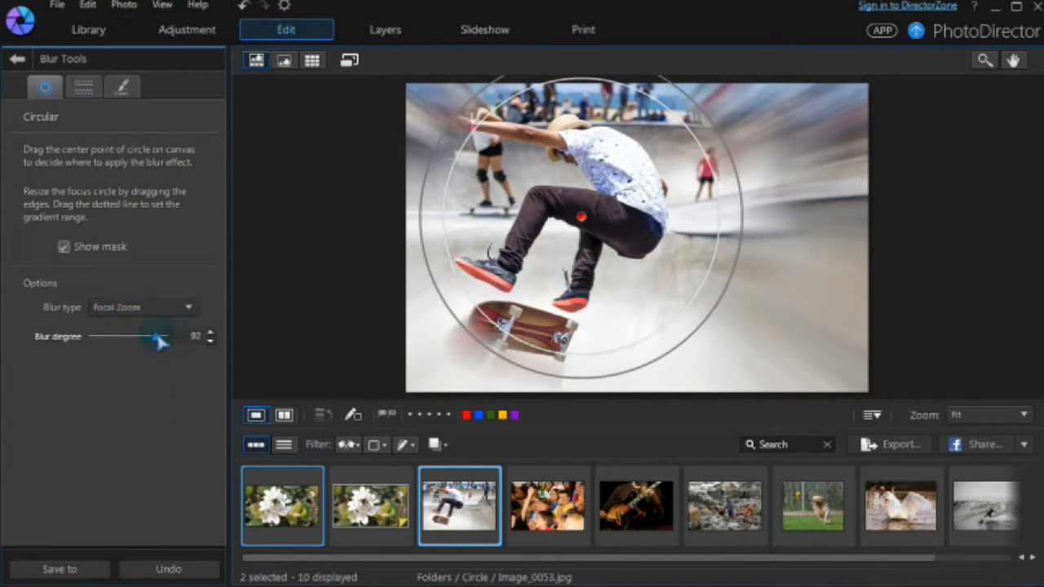
{"action": "left_click_drag", "start_coordinate": [158, 338], "coordinate": [141, 338]}
{"action": "left_click_drag", "start_coordinate": [441, 294], "coordinate": [448, 295]}
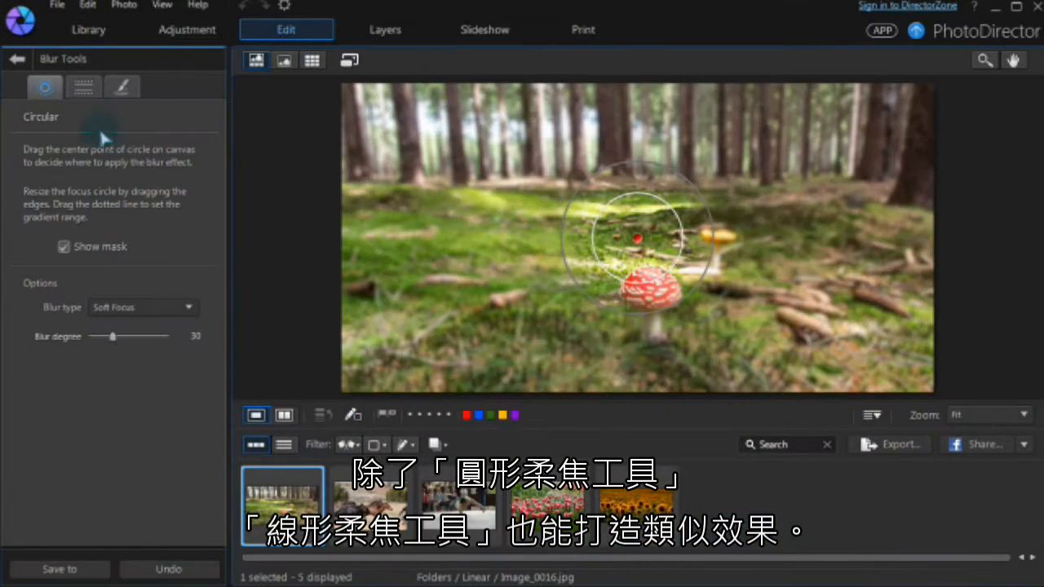
- Apply the Linear blur to the forest photo, moving the focus band down to the red mushroom, widening it upward and tilting it slightly
{"action": "left_click", "coordinate": [86, 88]}
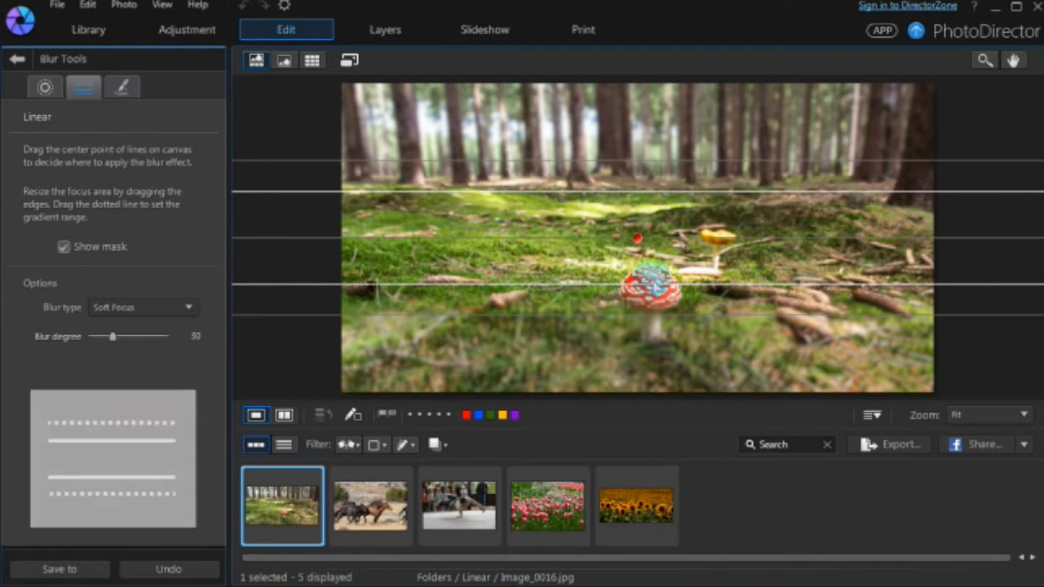
{"action": "left_click_drag", "start_coordinate": [641, 247], "coordinate": [639, 357]}
{"action": "left_click_drag", "start_coordinate": [633, 272], "coordinate": [630, 225]}
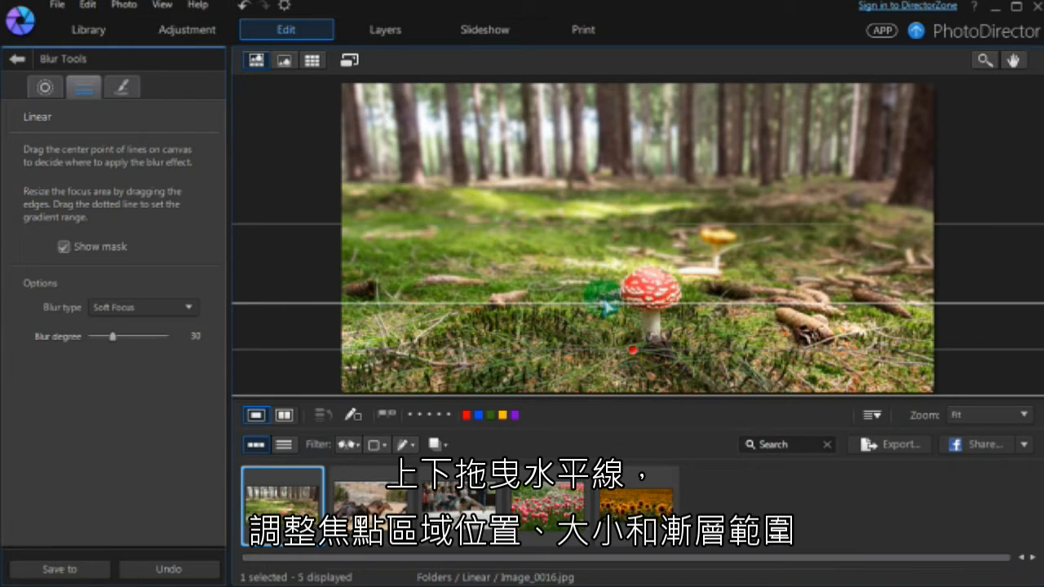
{"action": "left_click_drag", "start_coordinate": [496, 300], "coordinate": [496, 252]}
{"action": "left_click_drag", "start_coordinate": [634, 354], "coordinate": [654, 337]}
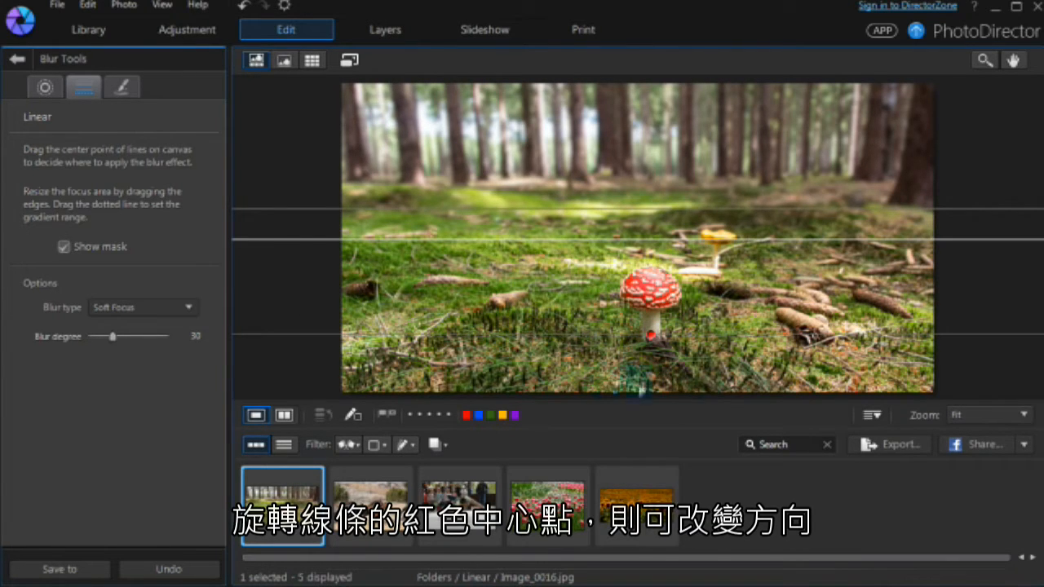
{"action": "mouse_move", "coordinate": [1012, 331]}
{"action": "left_mouse_down"}
{"action": "mouse_move", "coordinate": [944, 296]}
{"action": "mouse_move", "coordinate": [981, 210]}
{"action": "mouse_move", "coordinate": [1000, 337]}
{"action": "left_mouse_up"}
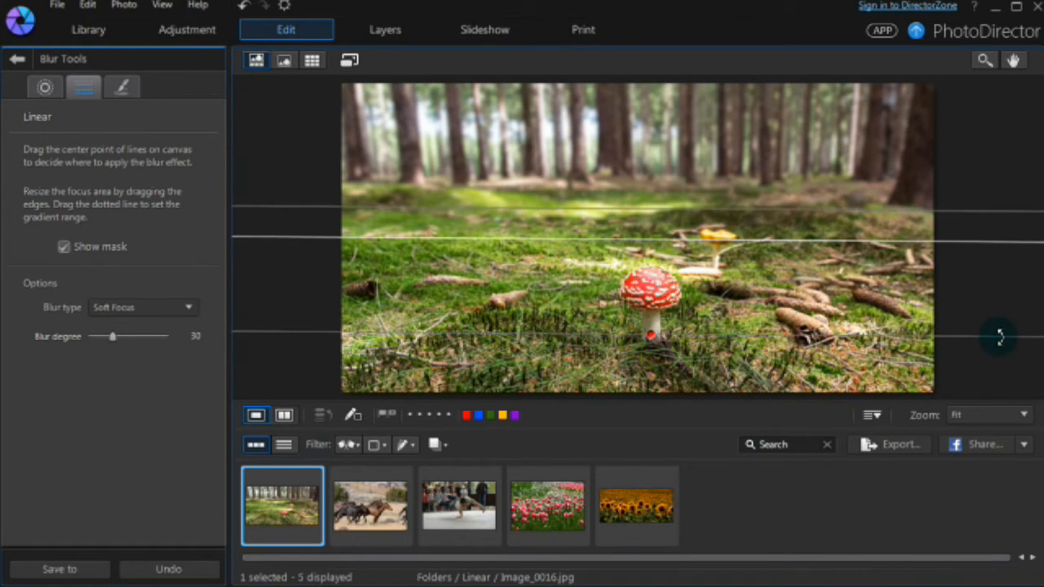
- Widen the gradient range above the mushroom, narrow the focus band slightly, and set the blur degree to 100
{"action": "left_click_drag", "start_coordinate": [652, 207], "coordinate": [676, 184]}
{"action": "left_click_drag", "start_coordinate": [651, 239], "coordinate": [652, 258]}
{"action": "left_click_drag", "start_coordinate": [113, 337], "coordinate": [157, 337]}
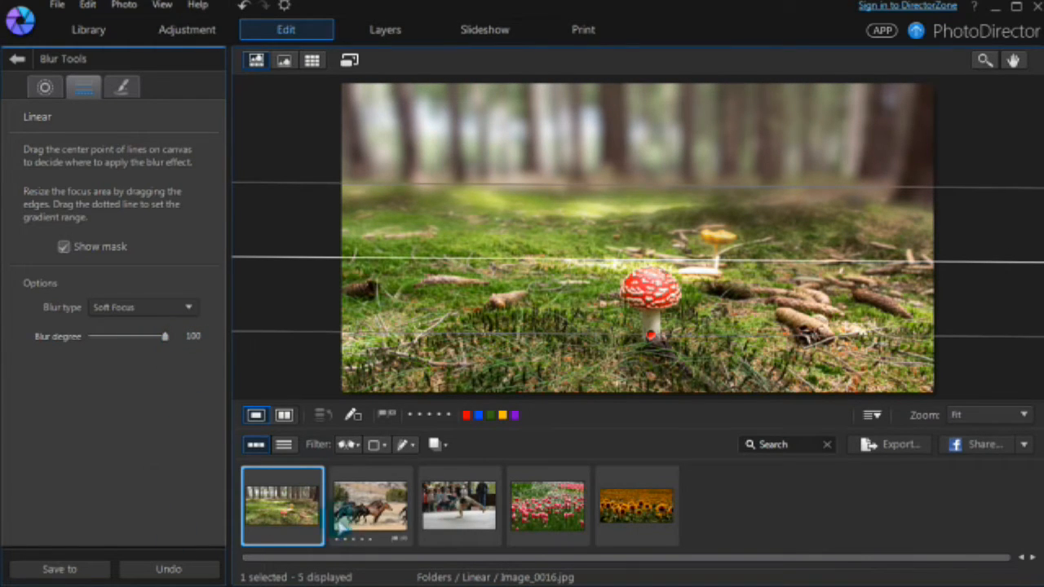
- Save the forest edit as a new photo and fit the linear focus band over the running horses in the next photo
{"action": "left_click", "coordinate": [371, 502]}
{"action": "left_click", "coordinate": [471, 364]}
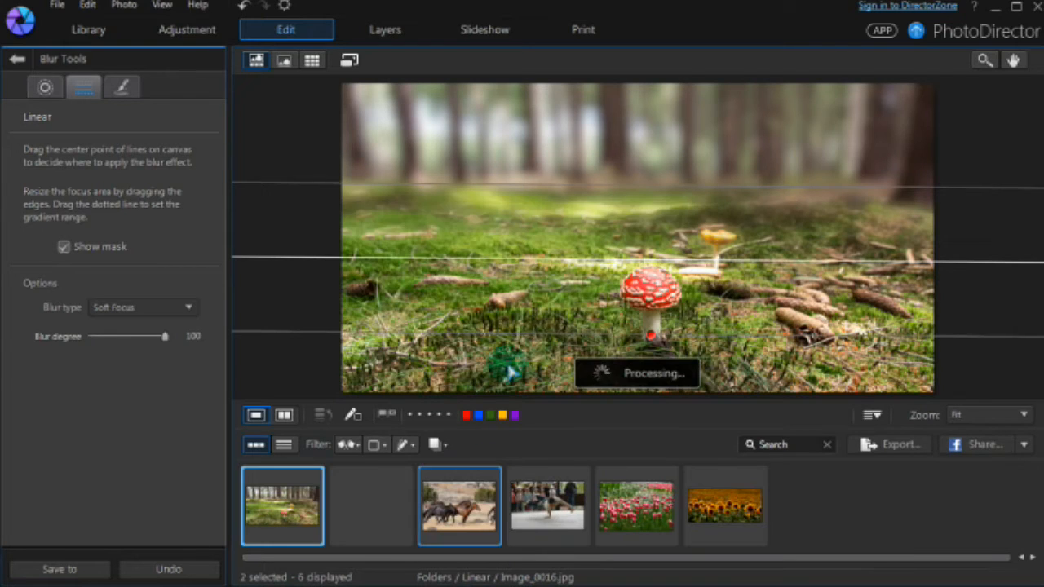
{"action": "left_click", "coordinate": [643, 235]}
{"action": "left_click_drag", "start_coordinate": [647, 245], "coordinate": [645, 264]}
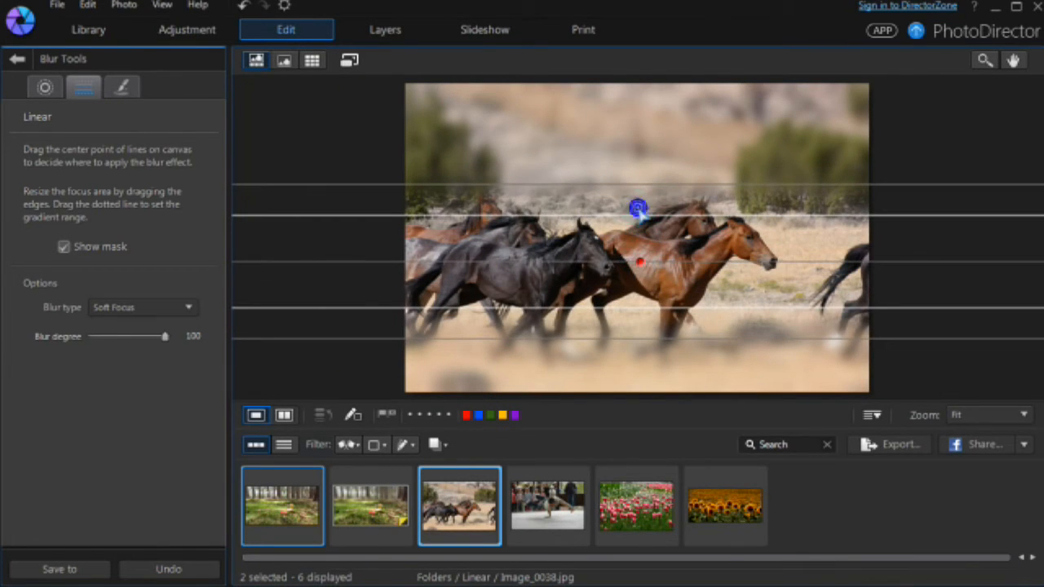
{"action": "left_click_drag", "start_coordinate": [641, 212], "coordinate": [641, 187]}
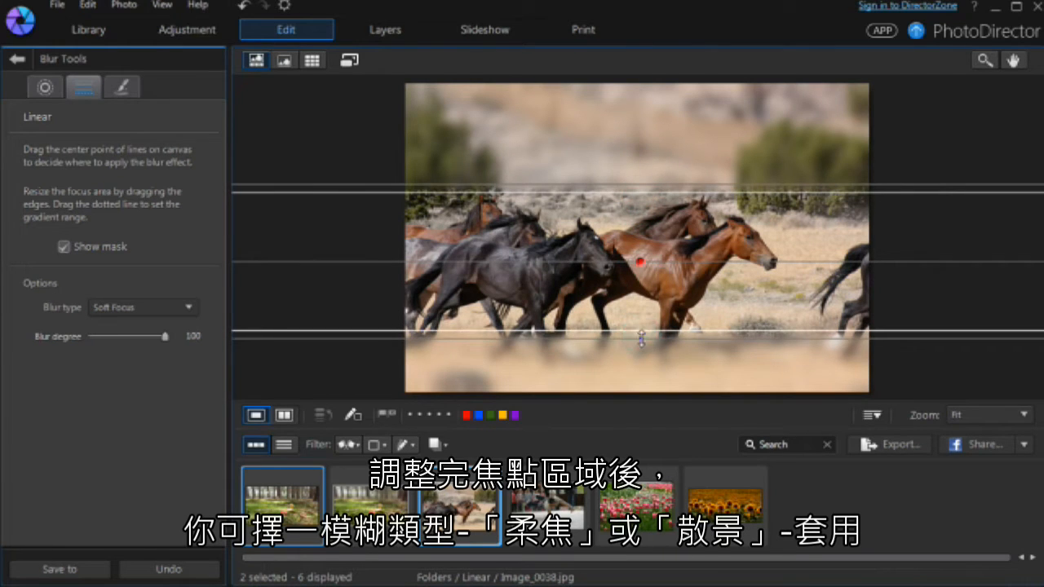
{"action": "left_click_drag", "start_coordinate": [641, 338], "coordinate": [641, 364]}
{"action": "left_click_drag", "start_coordinate": [641, 262], "coordinate": [647, 280]}
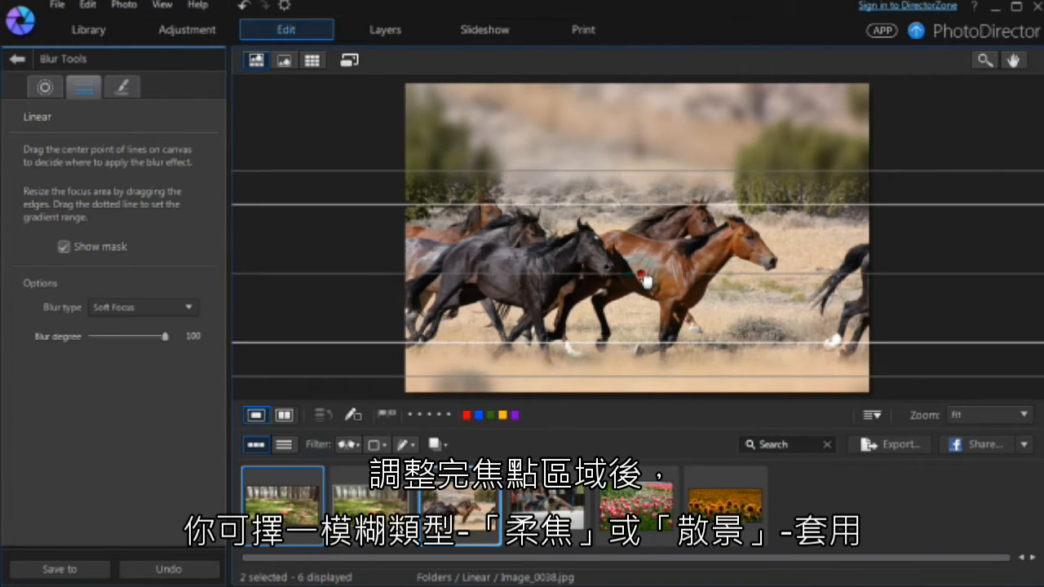
- Set the horse photo's blur type to Bokeh with the X-shaped blur shape and a blur degree of 100
{"action": "left_click", "coordinate": [188, 314]}
{"action": "left_click", "coordinate": [145, 361]}
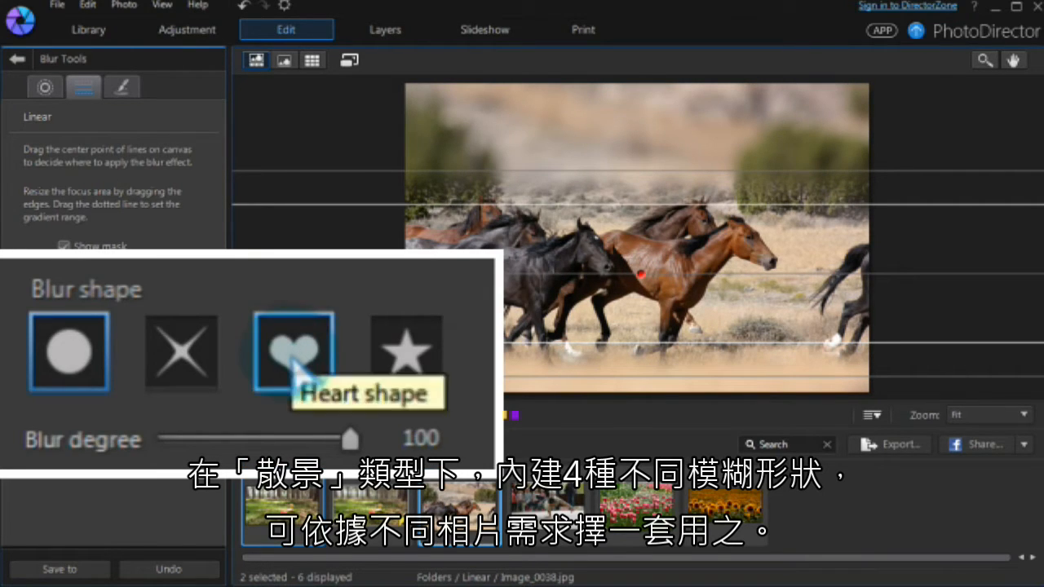
{"action": "left_click", "coordinate": [192, 363]}
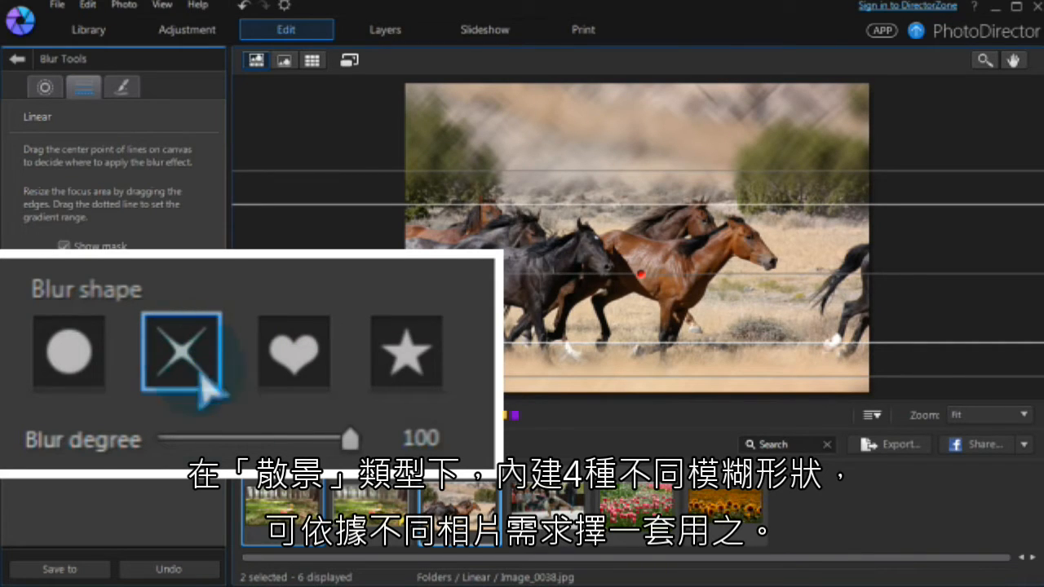
{"action": "left_click_drag", "start_coordinate": [353, 439], "coordinate": [377, 455]}
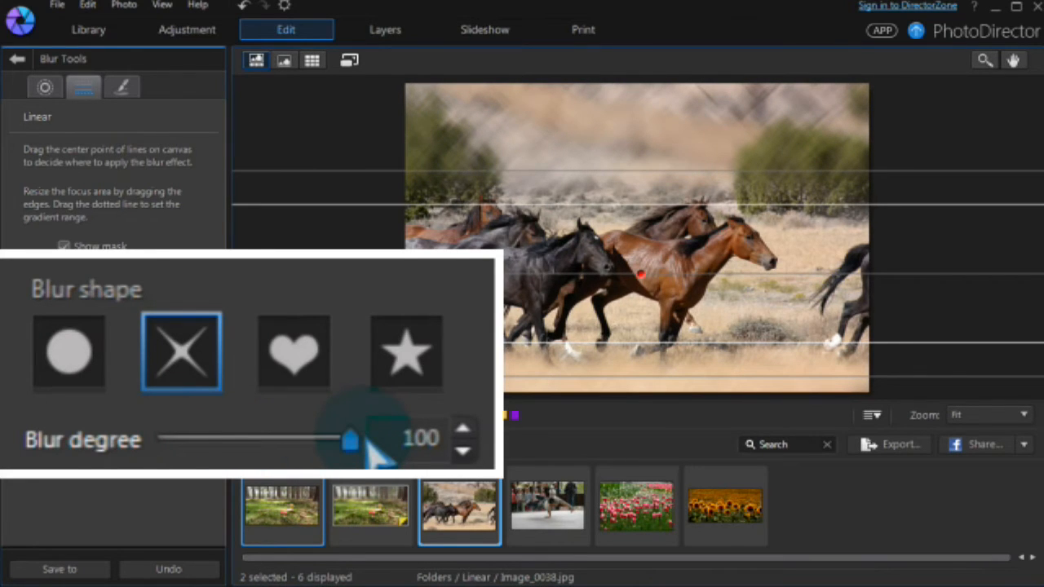
- Widen the linear focus band slightly and shift its centre down over the horses
{"action": "left_click_drag", "start_coordinate": [602, 342], "coordinate": [602, 346]}
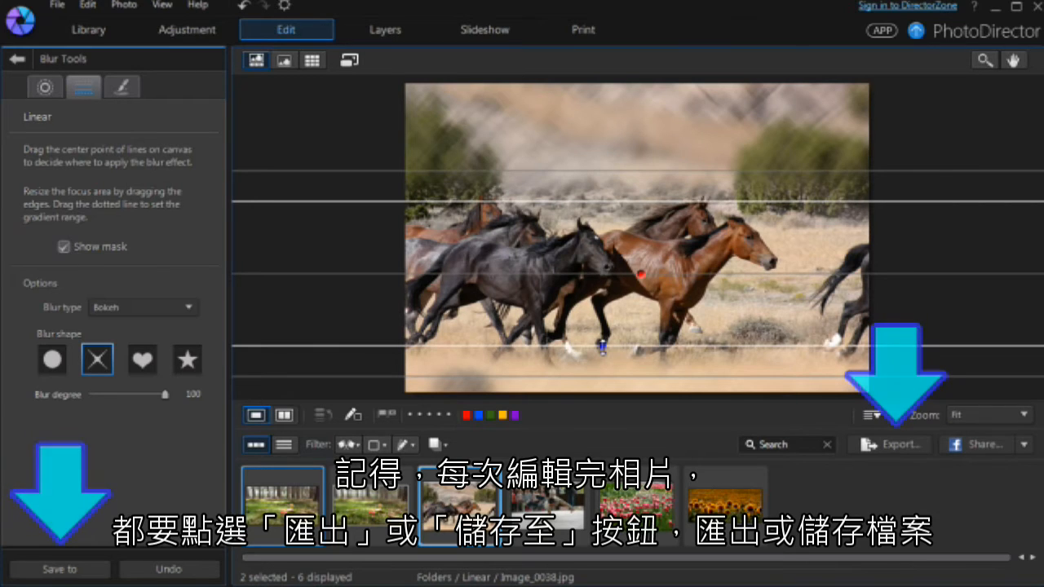
{"action": "left_click_drag", "start_coordinate": [602, 346], "coordinate": [602, 359]}
{"action": "left_click_drag", "start_coordinate": [641, 274], "coordinate": [641, 284]}
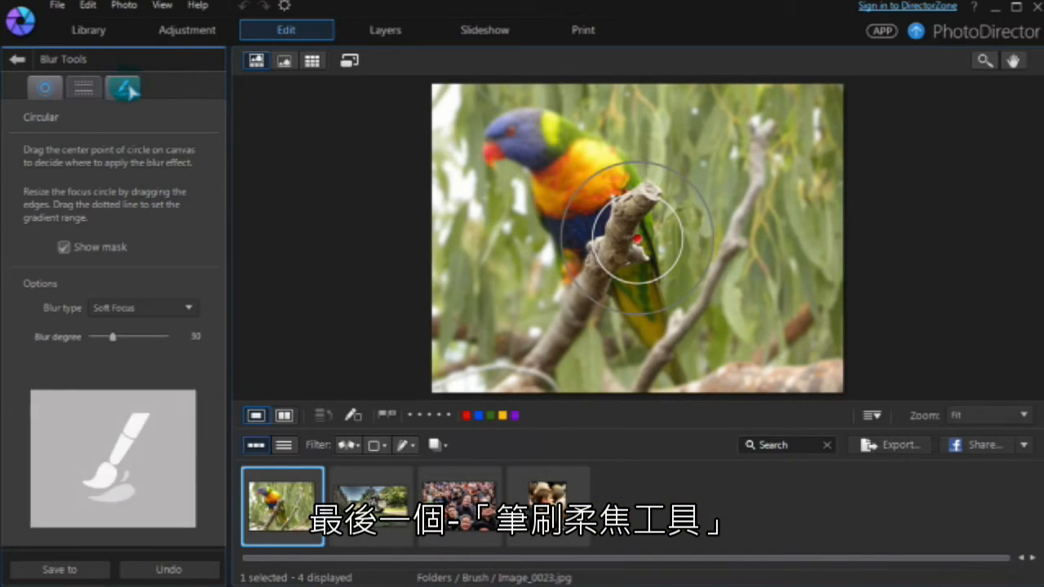
- Set the Brush blur degree to 54 on the parrot photo and configure the cleaner brush with size 22.1 and feather 28
{"action": "left_click", "coordinate": [125, 88]}
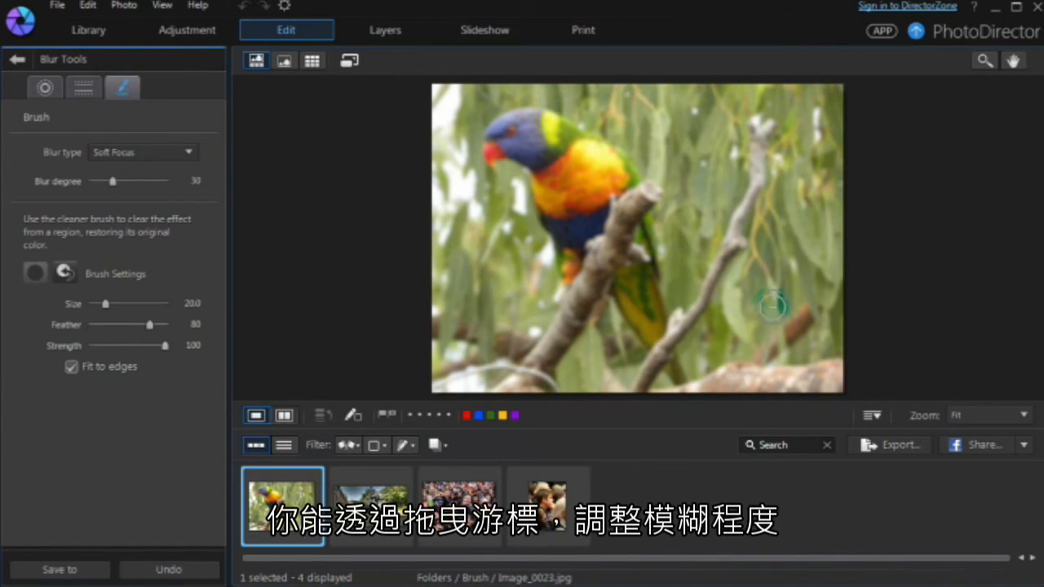
{"action": "mouse_move", "coordinate": [113, 181]}
{"action": "left_mouse_down"}
{"action": "mouse_move", "coordinate": [163, 181]}
{"action": "mouse_move", "coordinate": [132, 181]}
{"action": "left_mouse_up"}
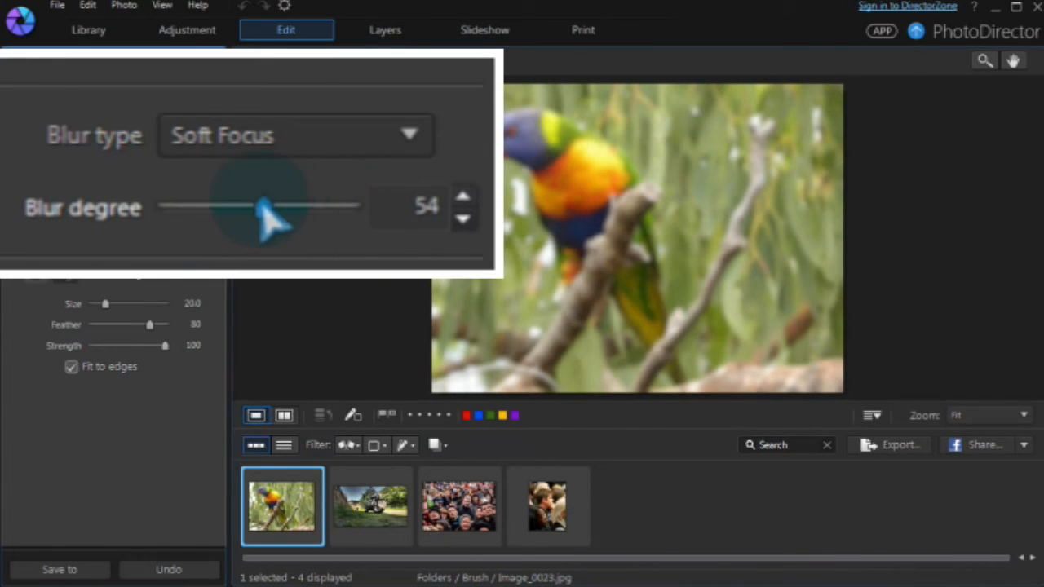
{"action": "left_click", "coordinate": [70, 271]}
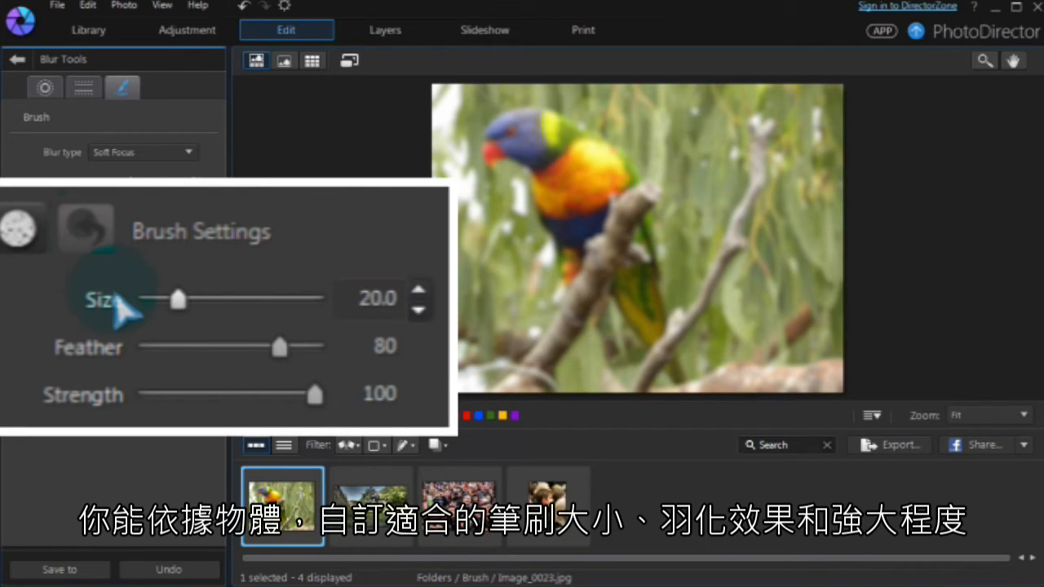
{"action": "left_click_drag", "start_coordinate": [185, 304], "coordinate": [196, 302]}
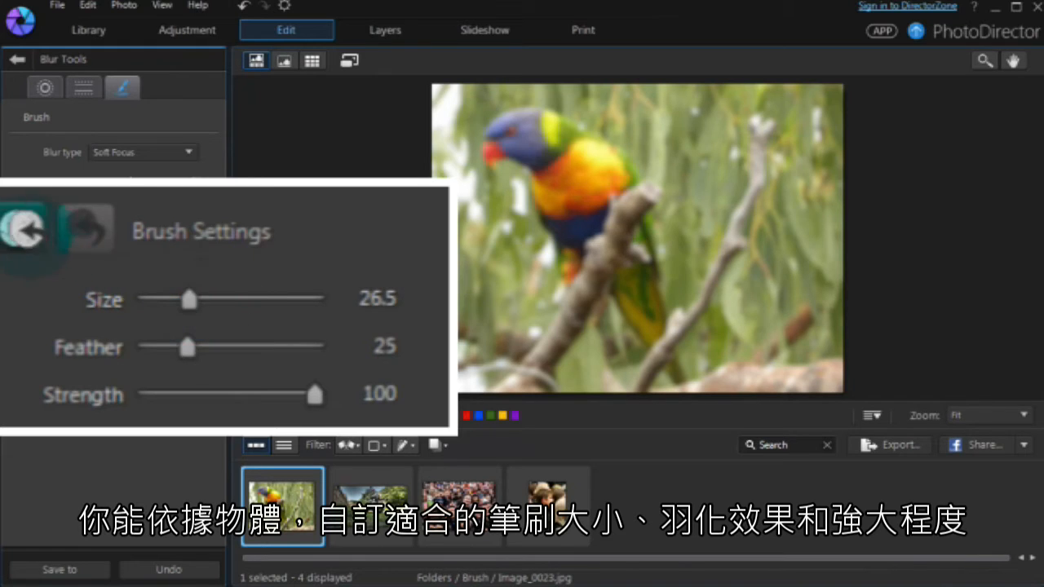
{"action": "left_click", "coordinate": [85, 229]}
- Clear the blur from the parrot and its branch with the cleaner brush and set the photo zoom to 50%
{"action": "mouse_move", "coordinate": [533, 141]}
{"action": "left_mouse_down"}
{"action": "mouse_move", "coordinate": [575, 158]}
{"action": "mouse_move", "coordinate": [576, 200]}
{"action": "mouse_move", "coordinate": [554, 190]}
{"action": "mouse_move", "coordinate": [591, 237]}
{"action": "mouse_move", "coordinate": [566, 183]}
{"action": "mouse_move", "coordinate": [636, 291]}
{"action": "mouse_move", "coordinate": [613, 181]}
{"action": "mouse_move", "coordinate": [573, 146]}
{"action": "mouse_move", "coordinate": [505, 135]}
{"action": "mouse_move", "coordinate": [535, 126]}
{"action": "mouse_move", "coordinate": [504, 139]}
{"action": "mouse_move", "coordinate": [597, 225]}
{"action": "mouse_move", "coordinate": [576, 272]}
{"action": "mouse_move", "coordinate": [636, 273]}
{"action": "left_mouse_up"}
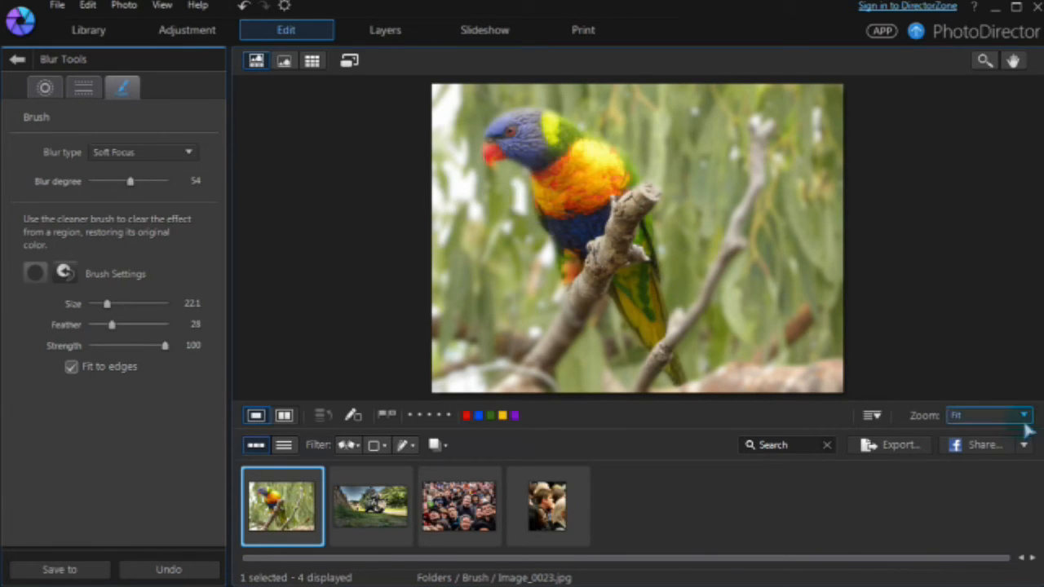
{"action": "left_click", "coordinate": [1024, 416]}
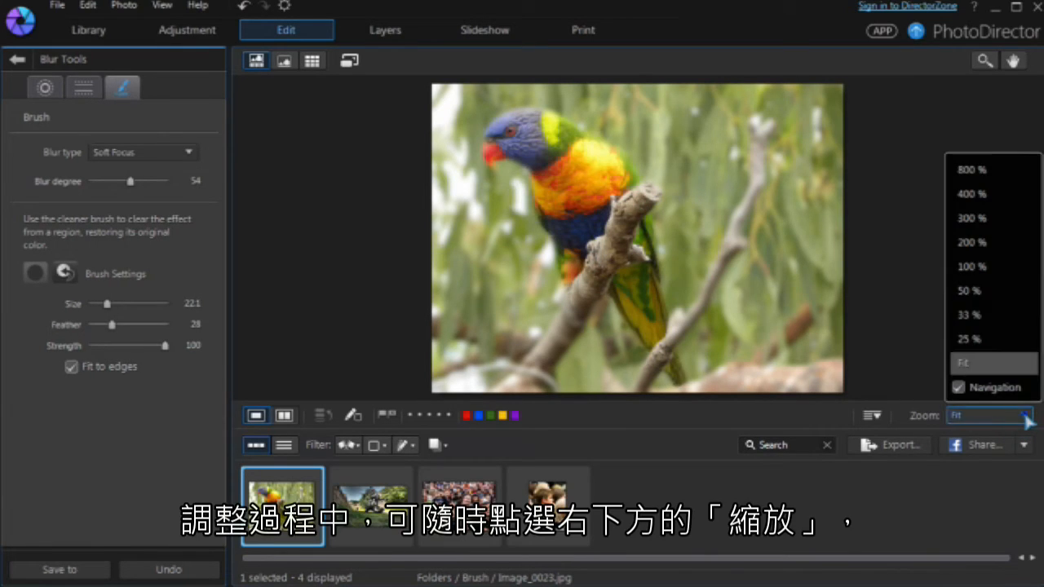
{"action": "left_click", "coordinate": [987, 291]}
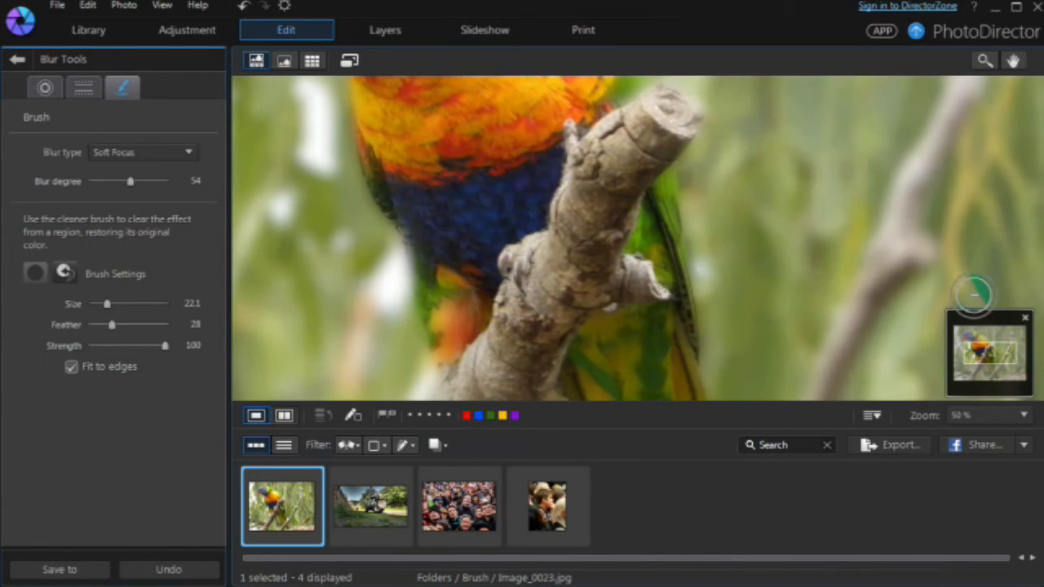
- Clear the remaining blur from the parrot's leg, and save the changes in a new photo when switching to the crowd photo
{"action": "mouse_move", "coordinate": [435, 269]}
{"action": "left_mouse_down"}
{"action": "mouse_move", "coordinate": [440, 341]}
{"action": "mouse_move", "coordinate": [443, 294]}
{"action": "mouse_move", "coordinate": [452, 342]}
{"action": "left_mouse_up"}
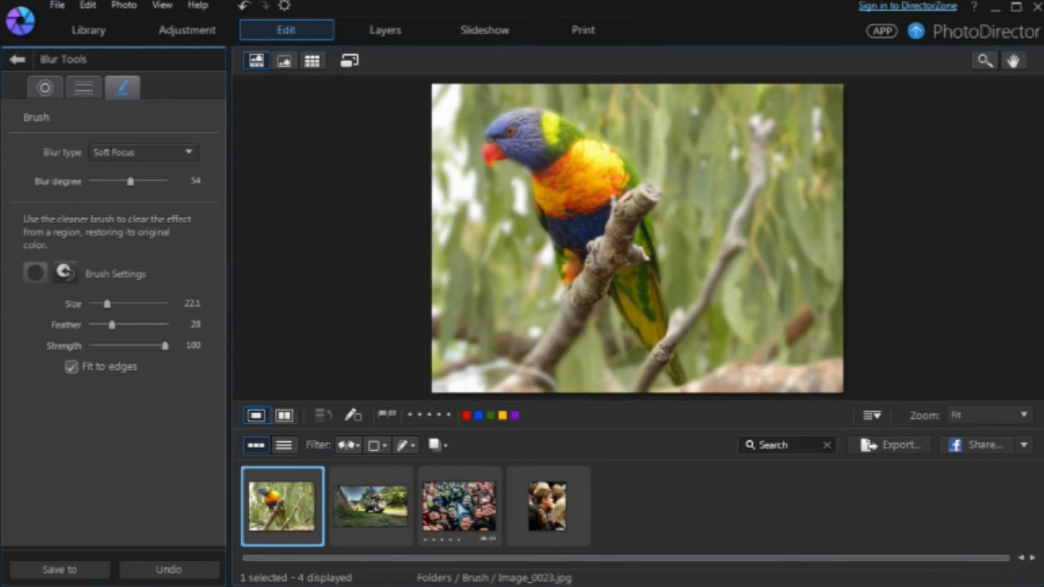
{"action": "left_click", "coordinate": [462, 505]}
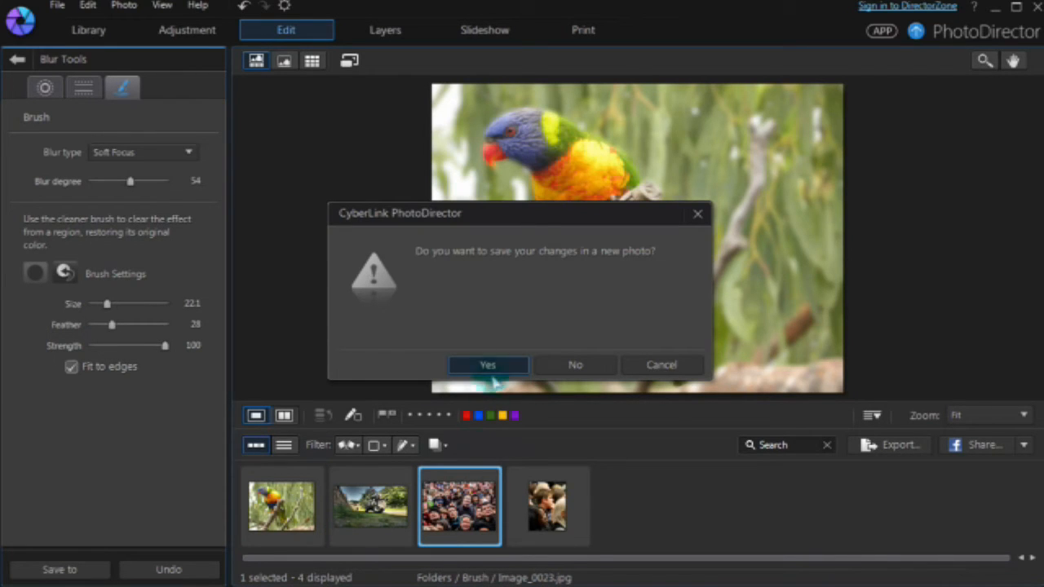
{"action": "left_click", "coordinate": [492, 367]}
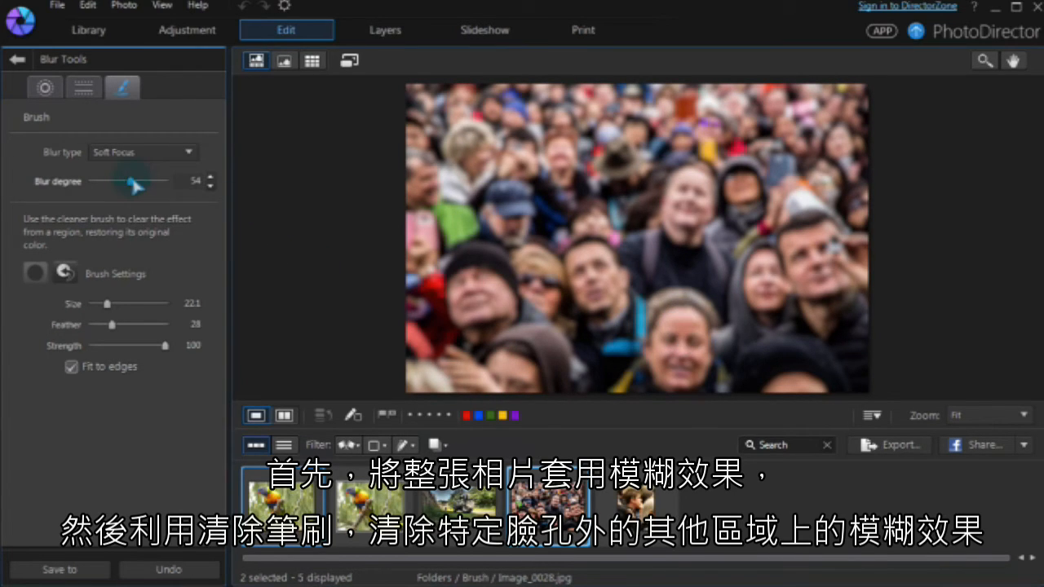
- Raise the crowd photo's blur degree to the maximum and clear the blur around the central man's face with a size 63.4, low-feather cleaner brush
{"action": "left_click_drag", "start_coordinate": [133, 183], "coordinate": [171, 181]}
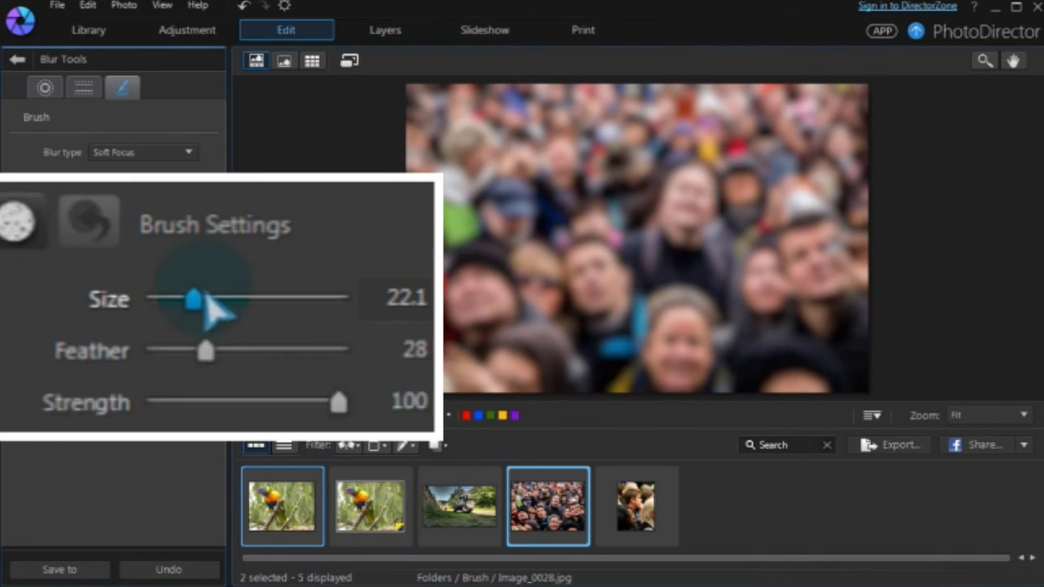
{"action": "left_click_drag", "start_coordinate": [194, 298], "coordinate": [272, 299]}
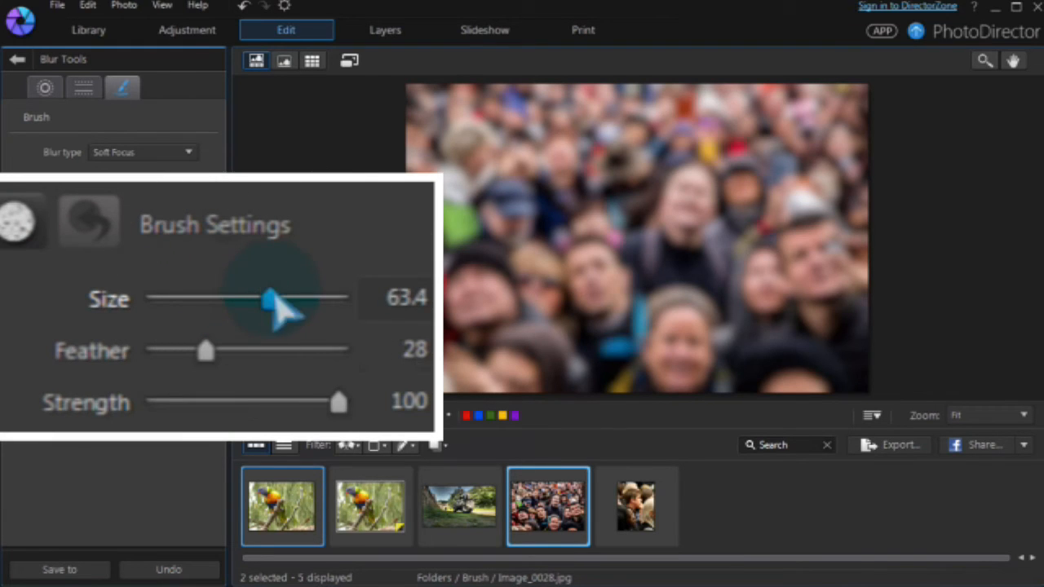
{"action": "mouse_move", "coordinate": [206, 351]}
{"action": "left_mouse_down"}
{"action": "mouse_move", "coordinate": [237, 350]}
{"action": "mouse_move", "coordinate": [163, 351]}
{"action": "left_mouse_up"}
{"action": "mouse_move", "coordinate": [408, 106]}
{"action": "left_mouse_down"}
{"action": "mouse_move", "coordinate": [727, 128]}
{"action": "mouse_move", "coordinate": [513, 163]}
{"action": "mouse_move", "coordinate": [779, 122]}
{"action": "mouse_move", "coordinate": [431, 214]}
{"action": "mouse_move", "coordinate": [485, 326]}
{"action": "mouse_move", "coordinate": [559, 277]}
{"action": "mouse_move", "coordinate": [595, 285]}
{"action": "mouse_move", "coordinate": [757, 264]}
{"action": "mouse_move", "coordinate": [682, 372]}
{"action": "mouse_move", "coordinate": [881, 163]}
{"action": "mouse_move", "coordinate": [595, 363]}
{"action": "mouse_move", "coordinate": [856, 205]}
{"action": "left_mouse_up"}
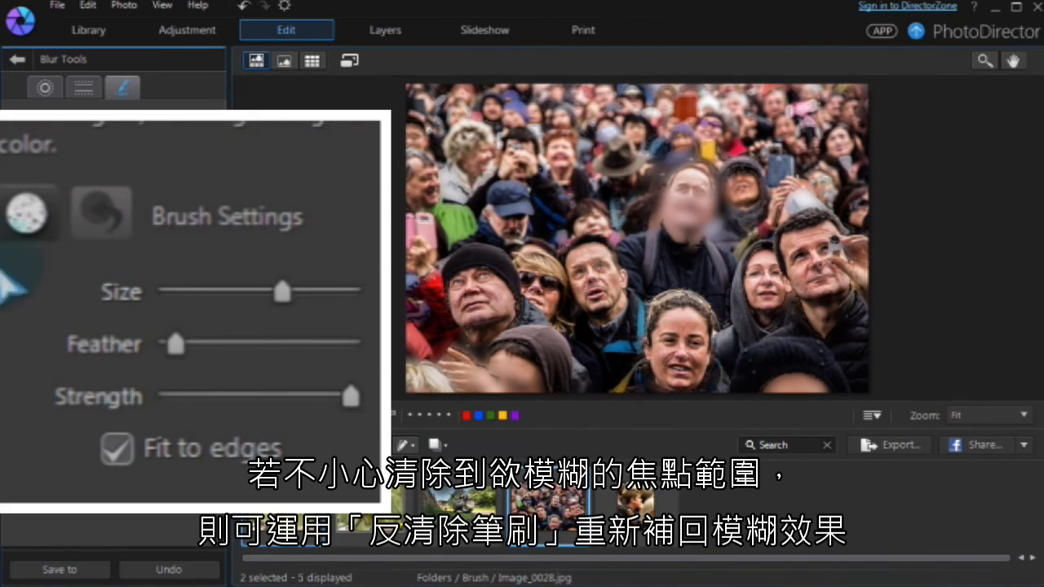
- Reduce the size of the brush that restores blur, for touching up the central man's face
{"action": "left_click_drag", "start_coordinate": [281, 291], "coordinate": [199, 292]}
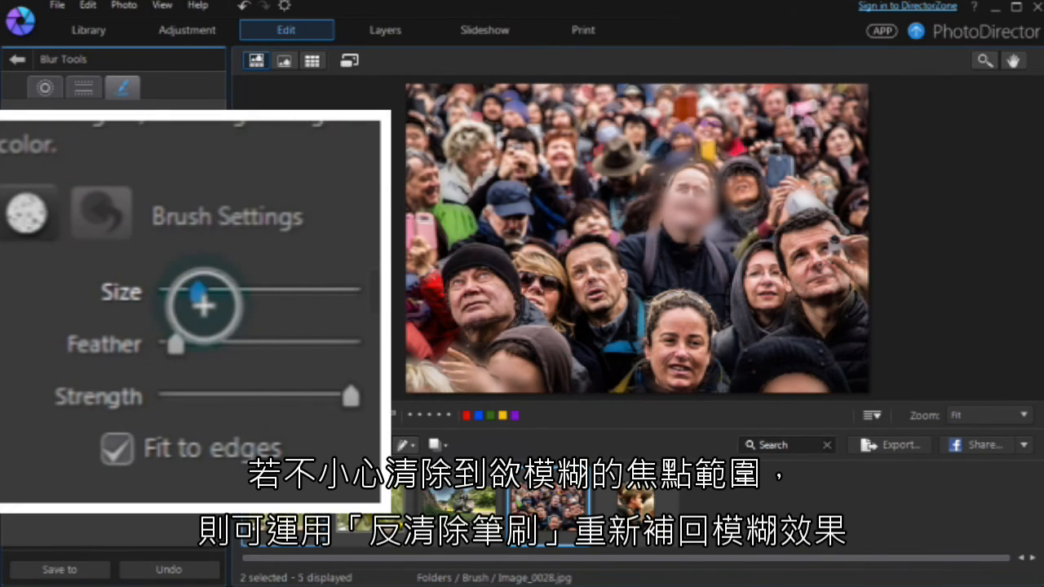